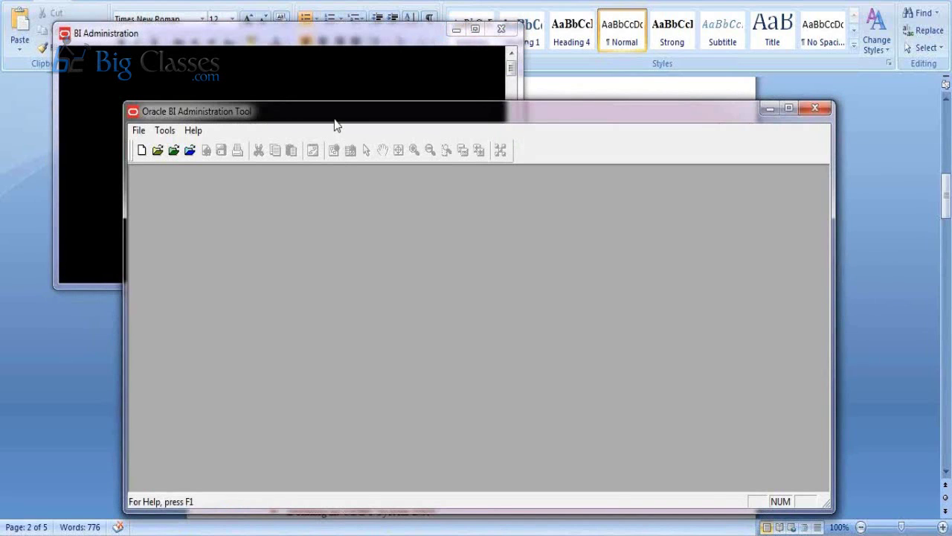
# Open the repository online using the repository password and the weblogic user's password
pyautogui.moveTo(319, 112); pyautogui.dragTo(251, 69)
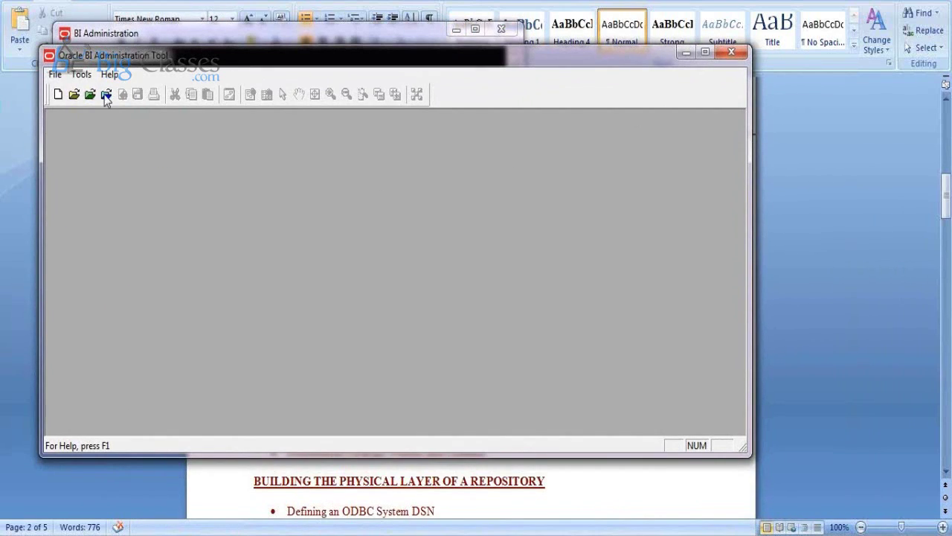
pyautogui.click(56, 75)
pyautogui.moveTo(102, 107)
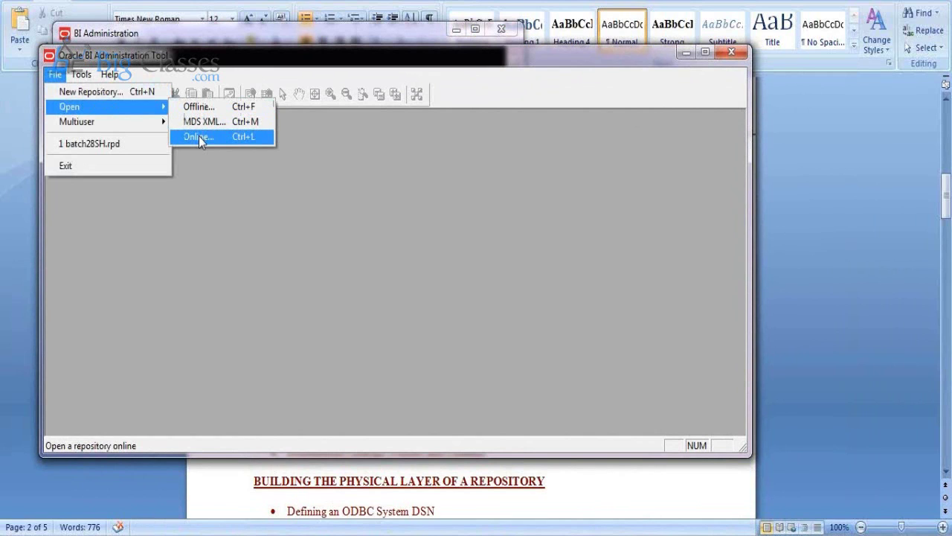
pyautogui.click(198, 136)
pyautogui.write('Admin123456')
pyautogui.press('Tab')
pyautogui.press('Tab')
pyautogui.write('Admin123456')
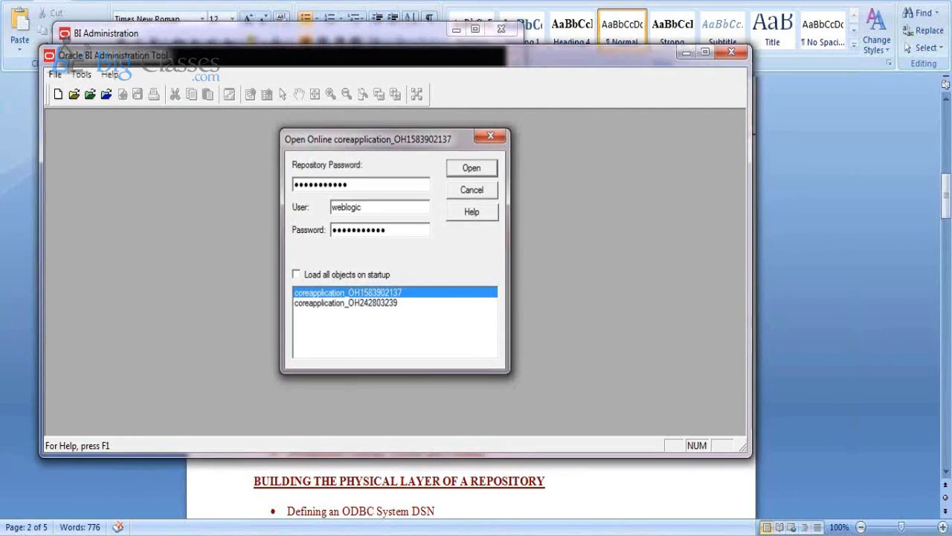
pyautogui.press('Return')
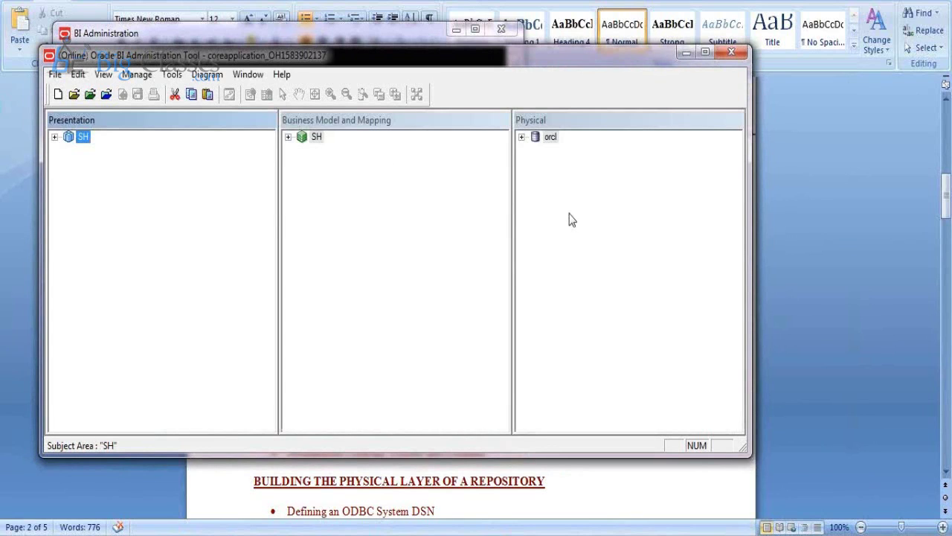
# Expand orcl in the Physical layer to reveal Connection Pool and SH, then check the Word outline
pyautogui.click(522, 138)
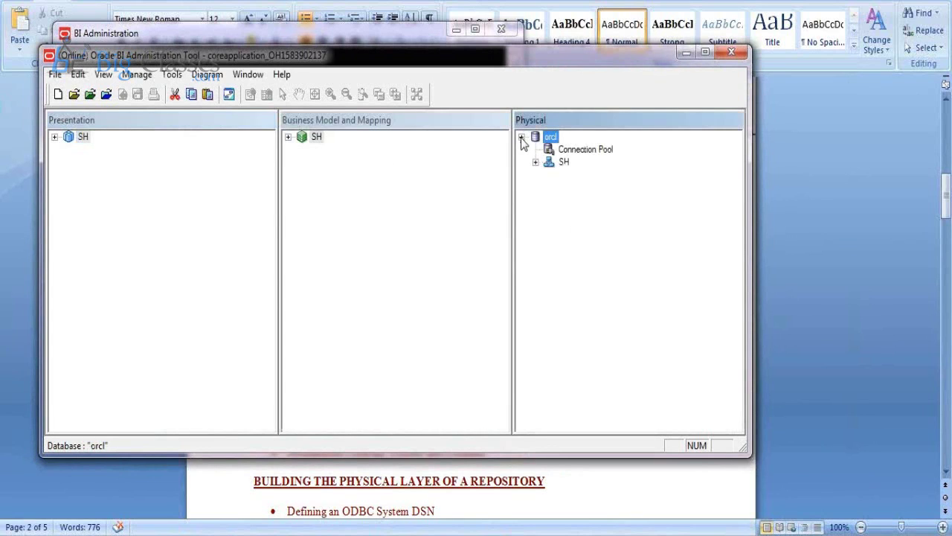
pyautogui.rightClick(557, 150)
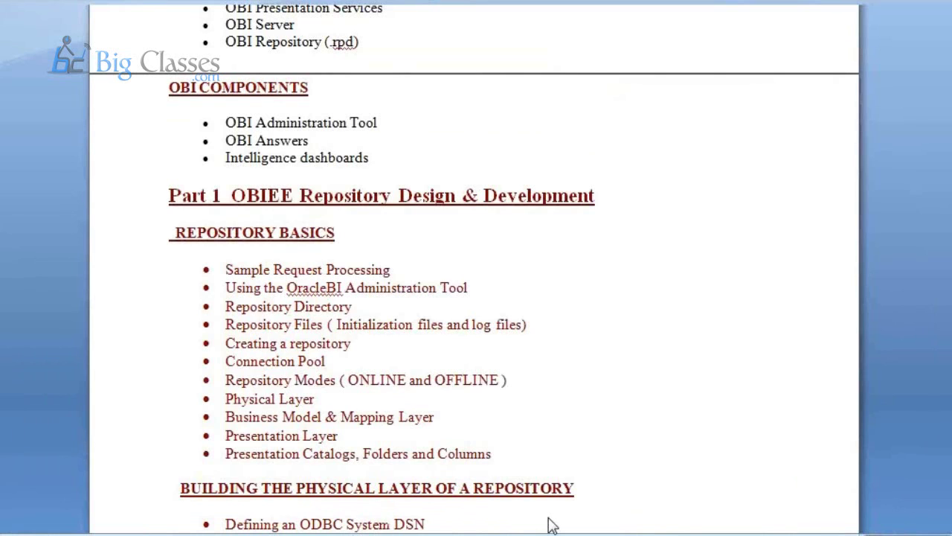
pyautogui.hotkey('alt', 'Tab')
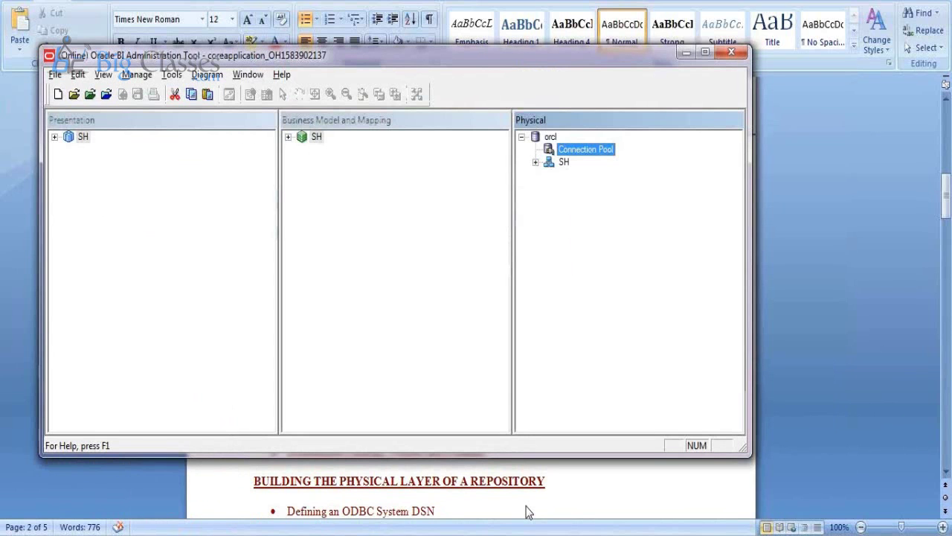
# Expand the physical SH schema and its CHANNELS, SALES and TIMES tables to review their columns
pyautogui.click(536, 162)
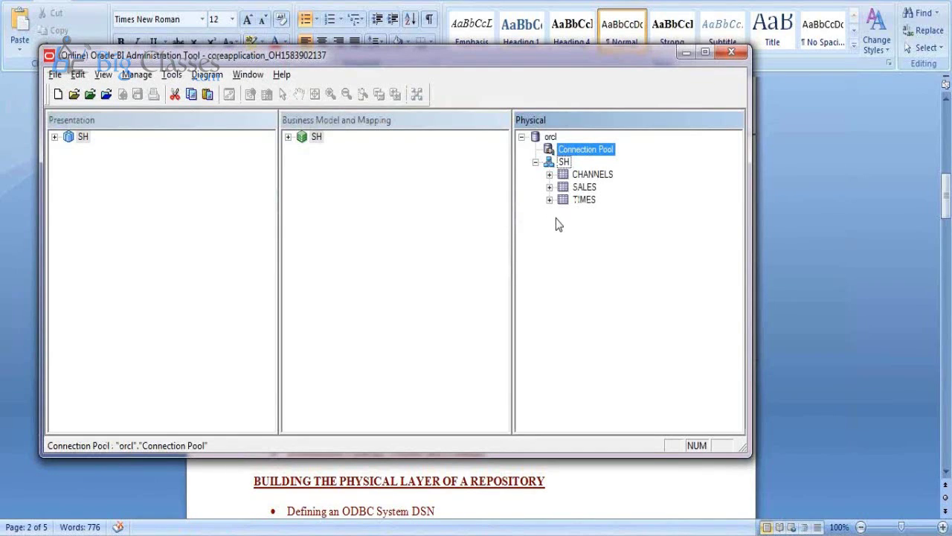
pyautogui.click(549, 176)
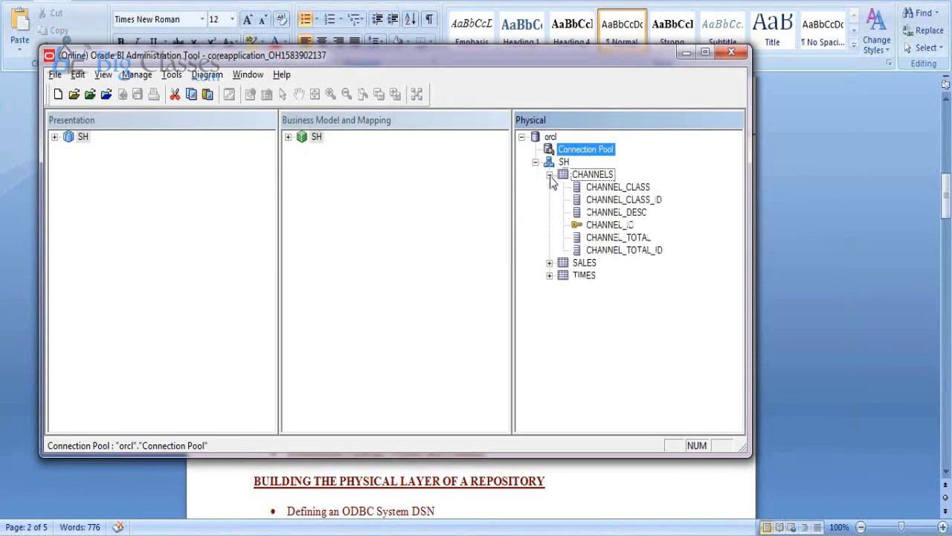
pyautogui.click(549, 263)
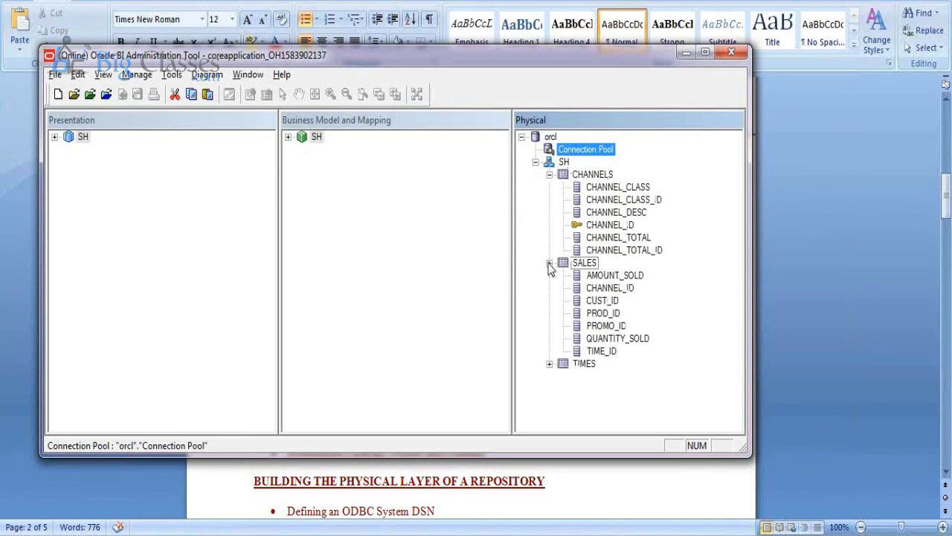
pyautogui.click(549, 364)
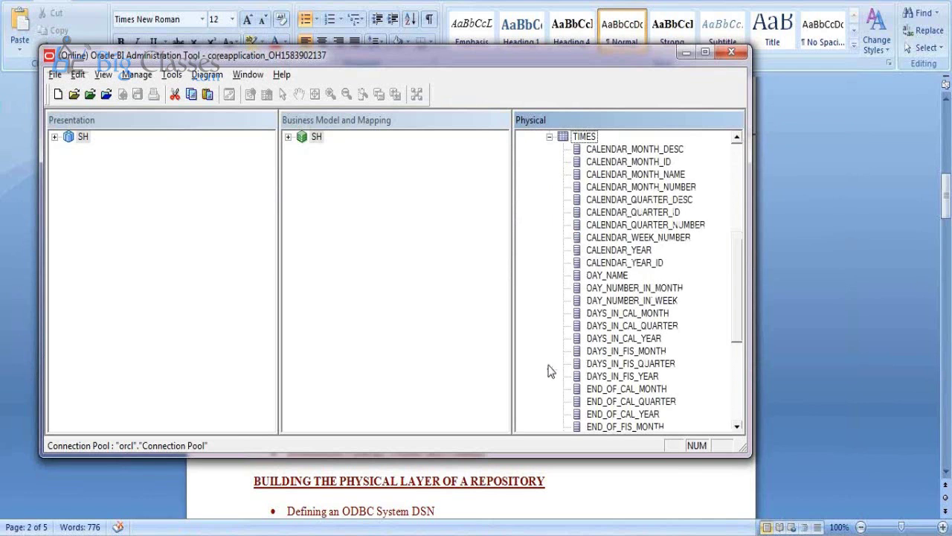
pyautogui.hotkey('alt', 'Tab')
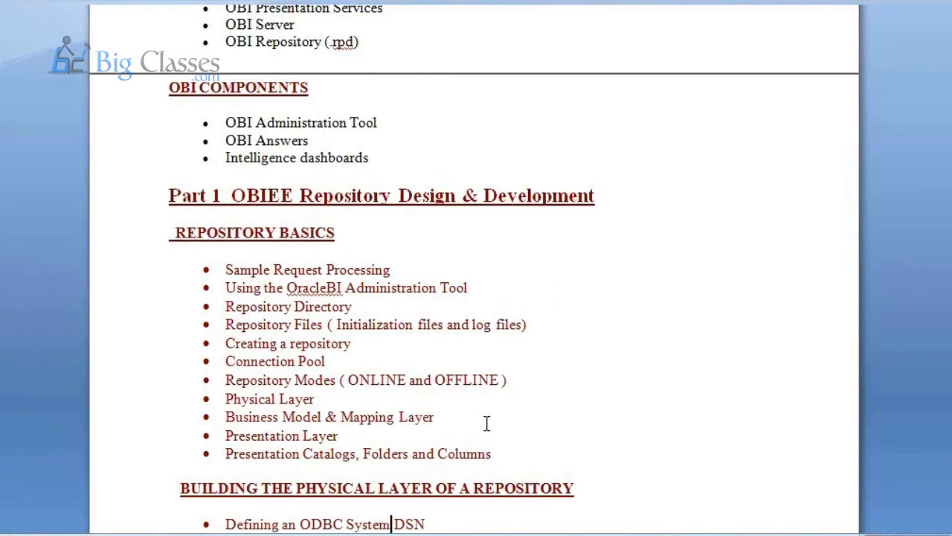
pyautogui.hotkey('alt', 'Tab')
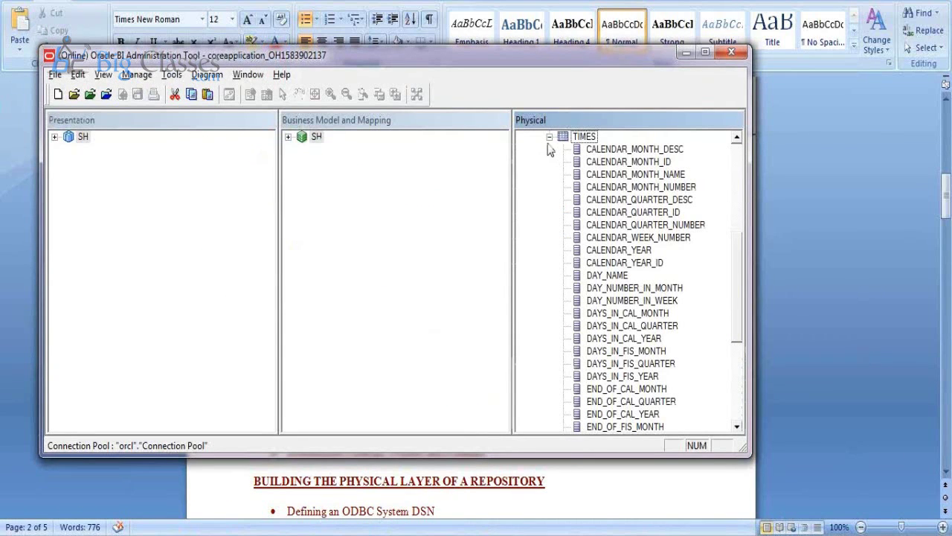
# Collapse the TIMES, CHANNELS and SALES tables again and expand SH in Business Model and Mapping
pyautogui.click(549, 137)
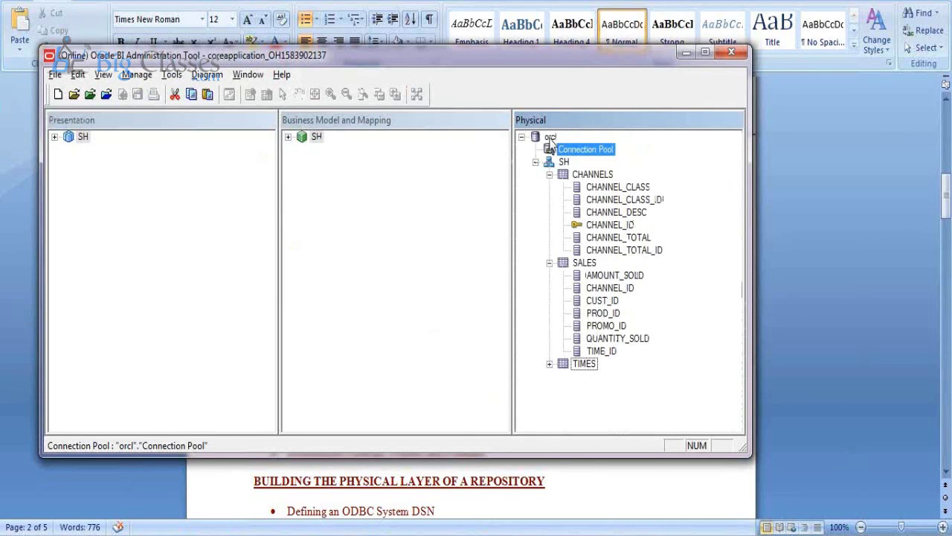
pyautogui.click(549, 175)
pyautogui.click(536, 163)
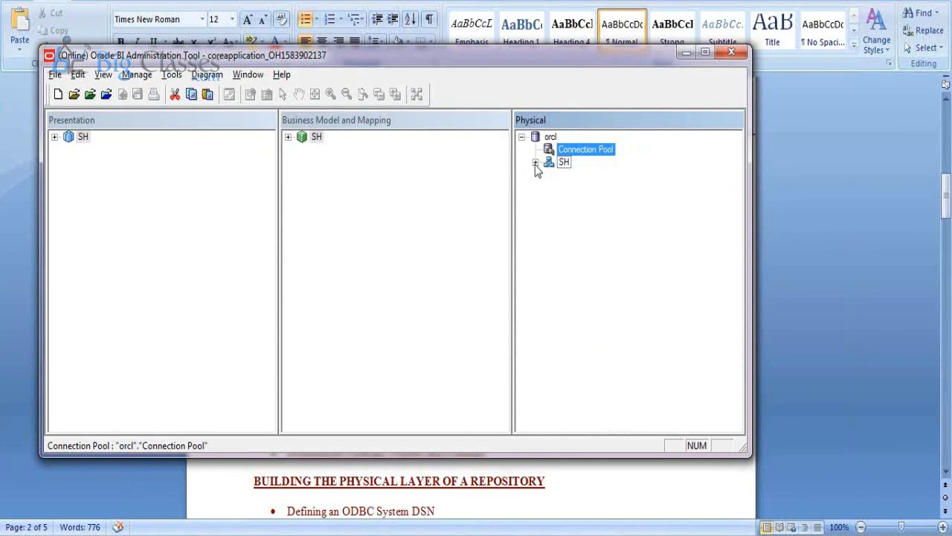
pyautogui.click(536, 162)
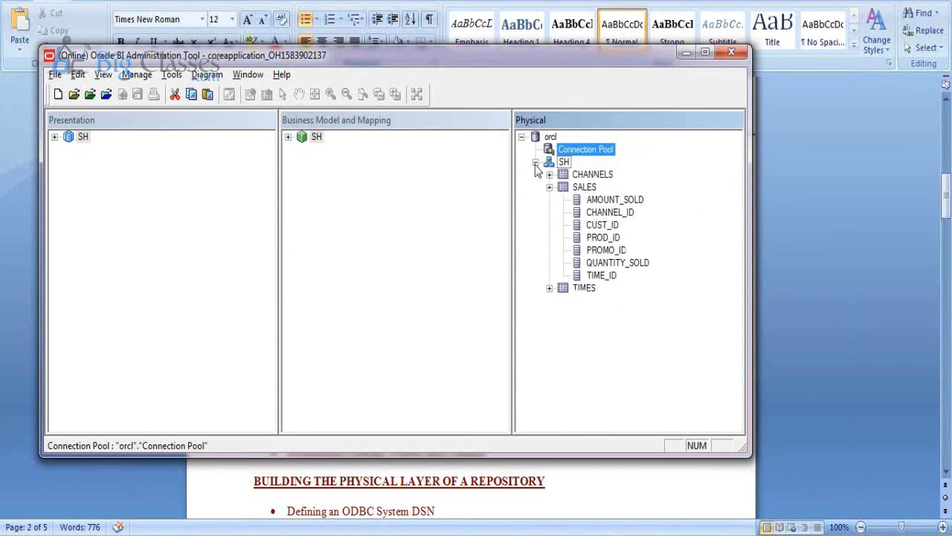
pyautogui.click(549, 188)
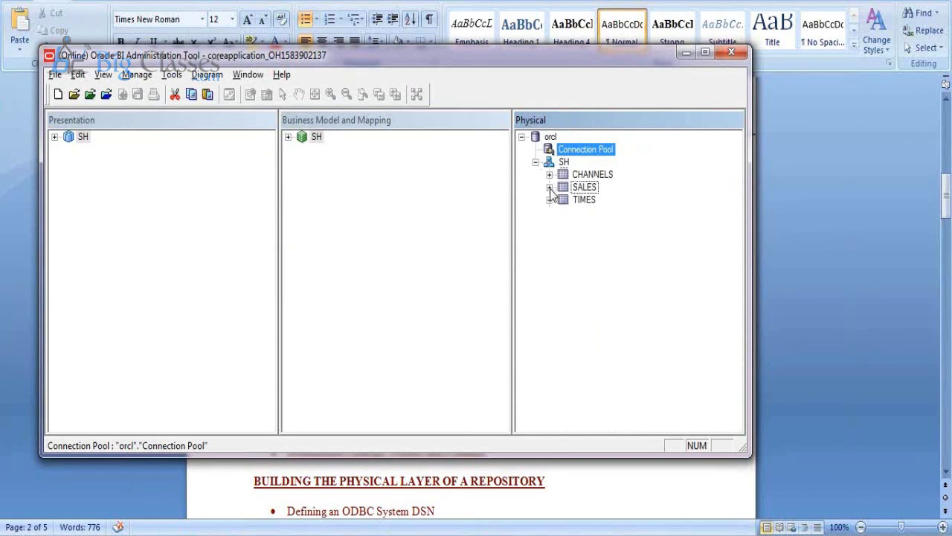
pyautogui.click(288, 138)
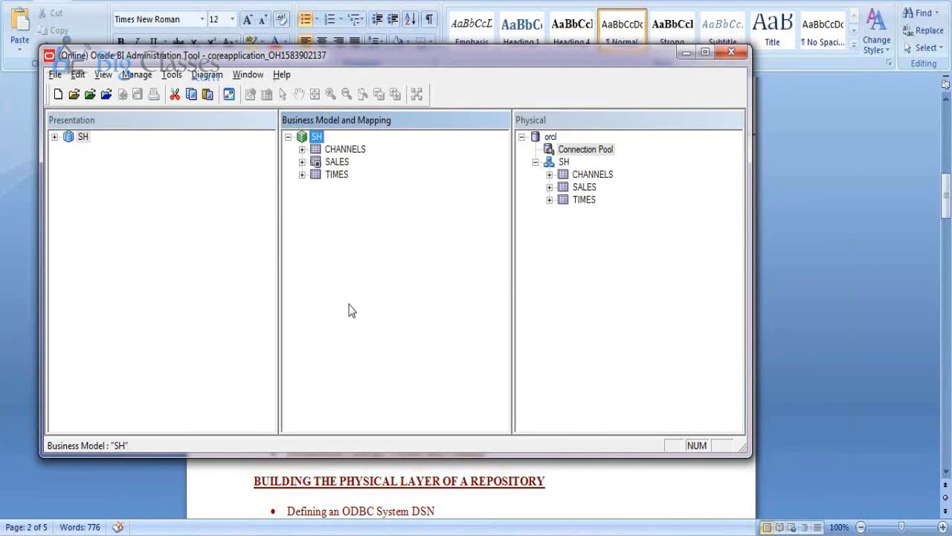
# Briefly show then collapse the SALES logical table, and expand SH in the Presentation layer
pyautogui.click(303, 163)
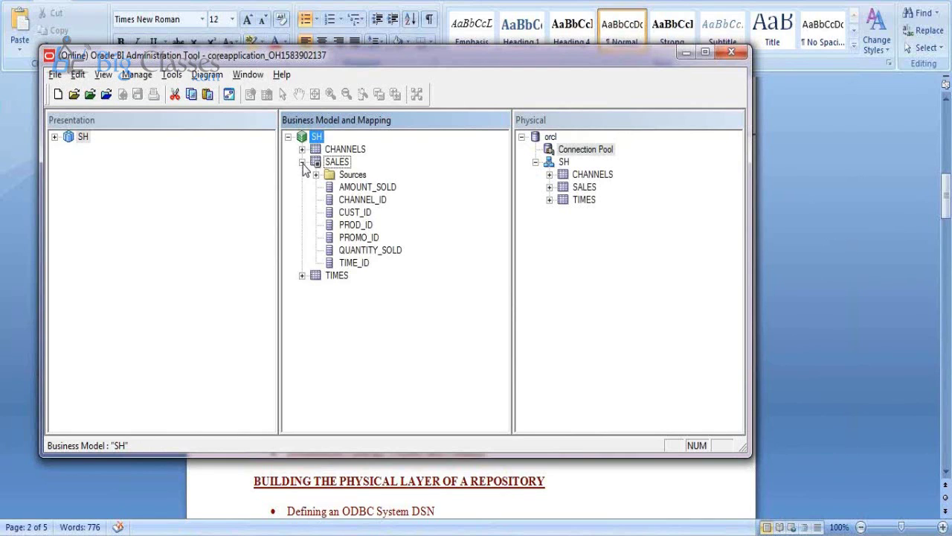
pyautogui.click(302, 163)
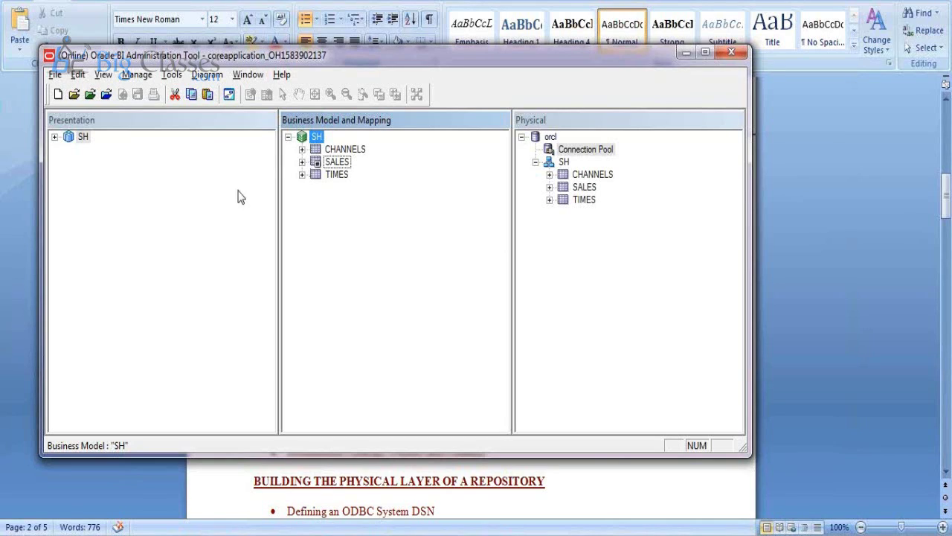
pyautogui.click(55, 138)
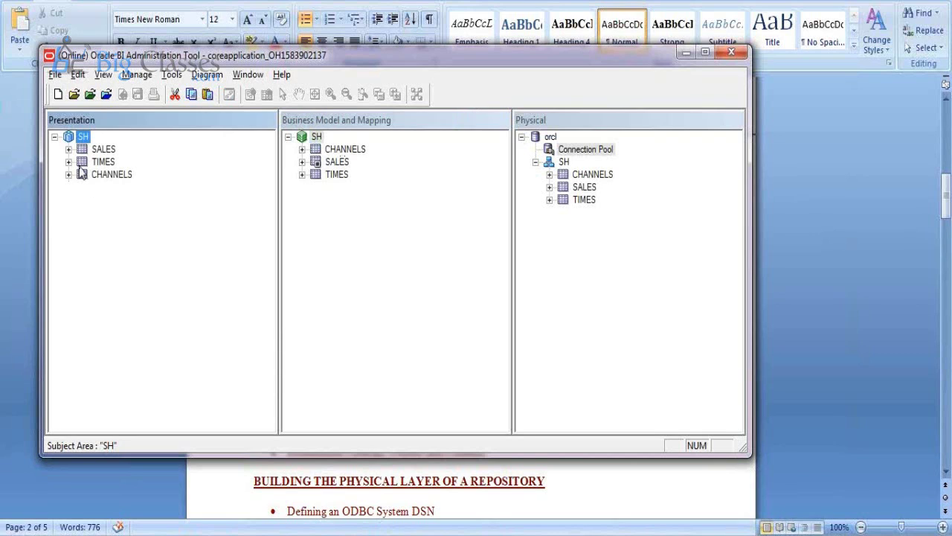
pyautogui.moveTo(192, 532)
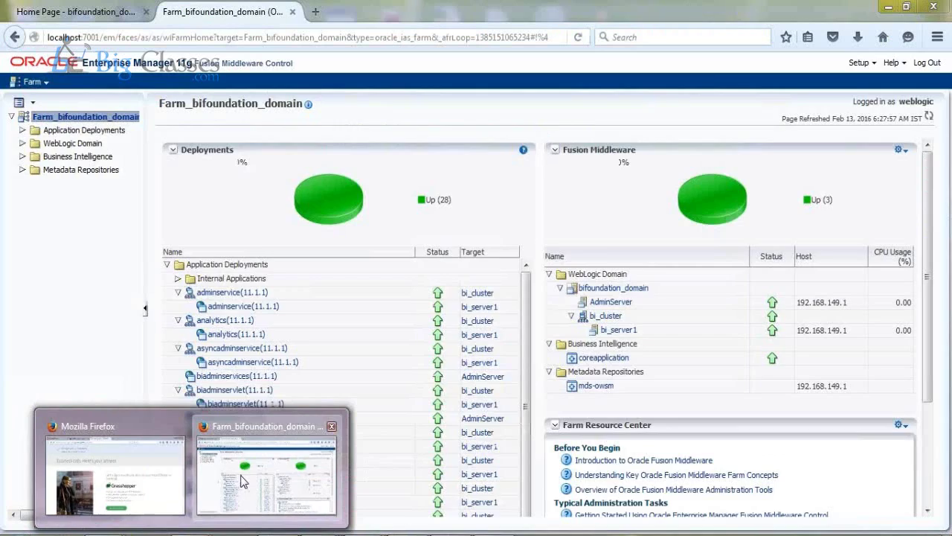
# In Firefox, load the localhost:9704/analytics sign-in page in a new tab
pyautogui.click(240, 476)
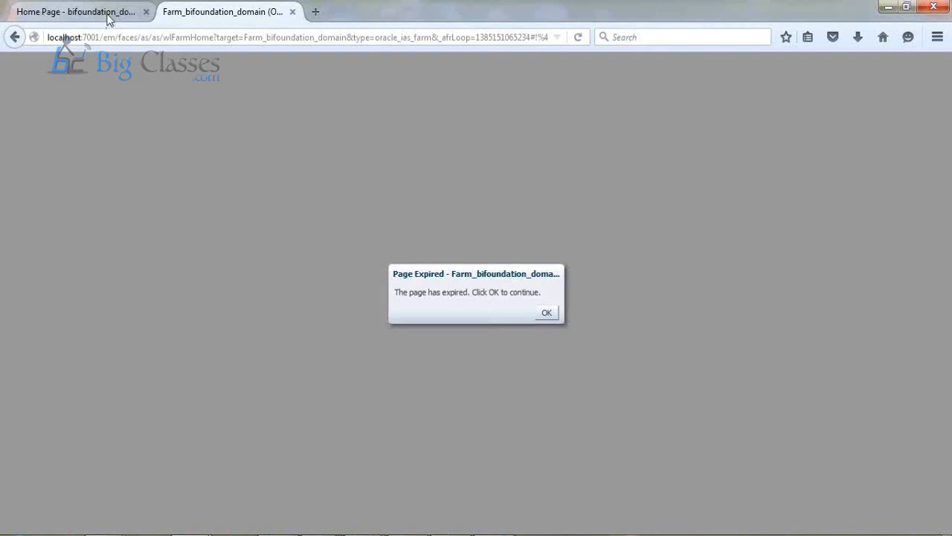
pyautogui.click(108, 19)
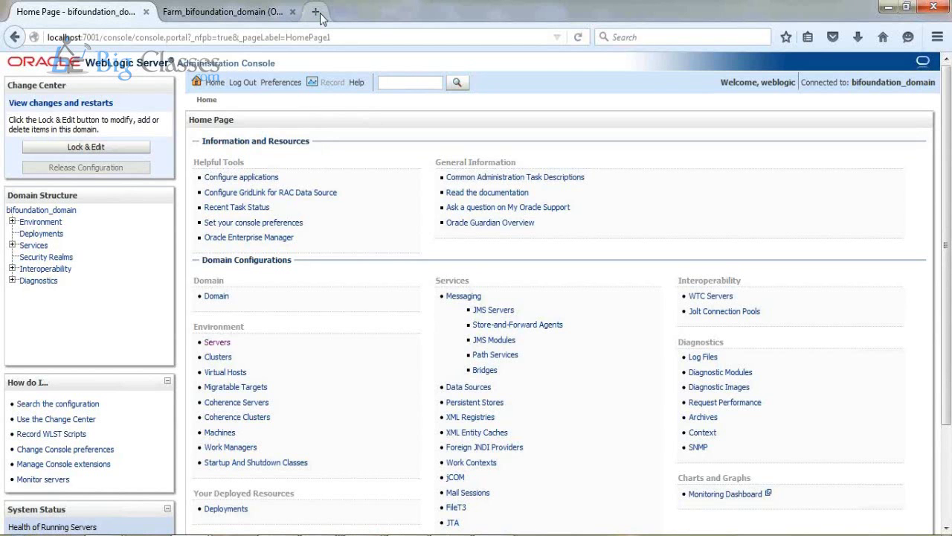
pyautogui.click(316, 13)
pyautogui.write('localhost/')
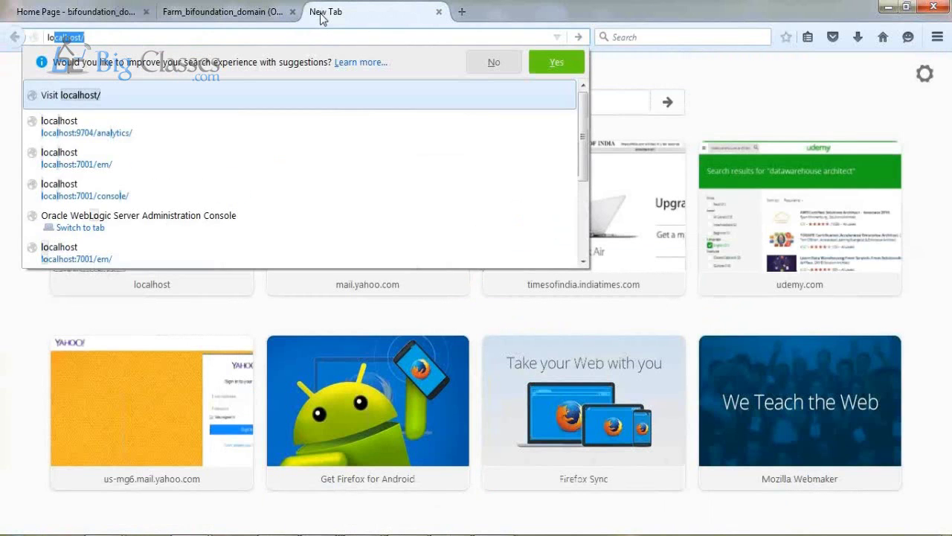
pyautogui.press('Down')
pyautogui.press('Return')
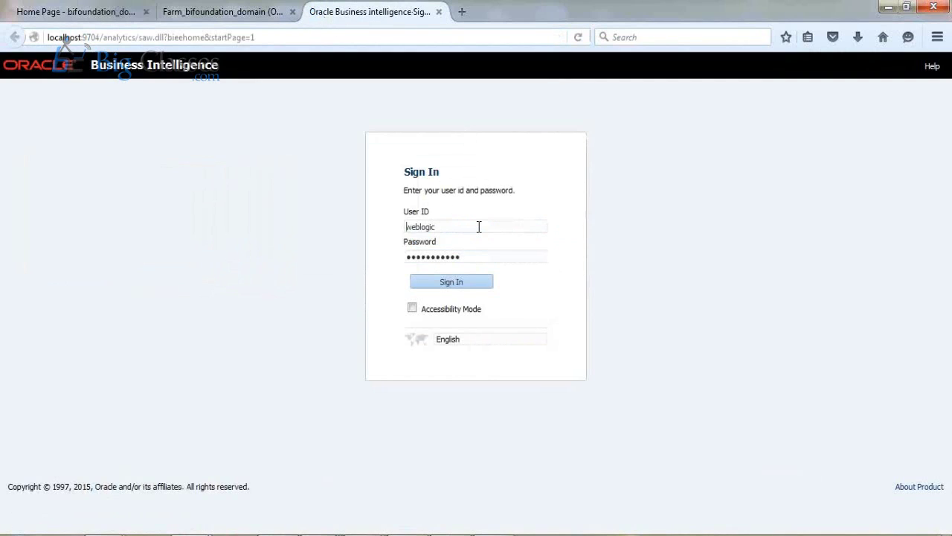
# Enter the user ID, sign in to Oracle Business Intelligence, and decline saving the login
pyautogui.click(479, 227)
pyautogui.write('1')
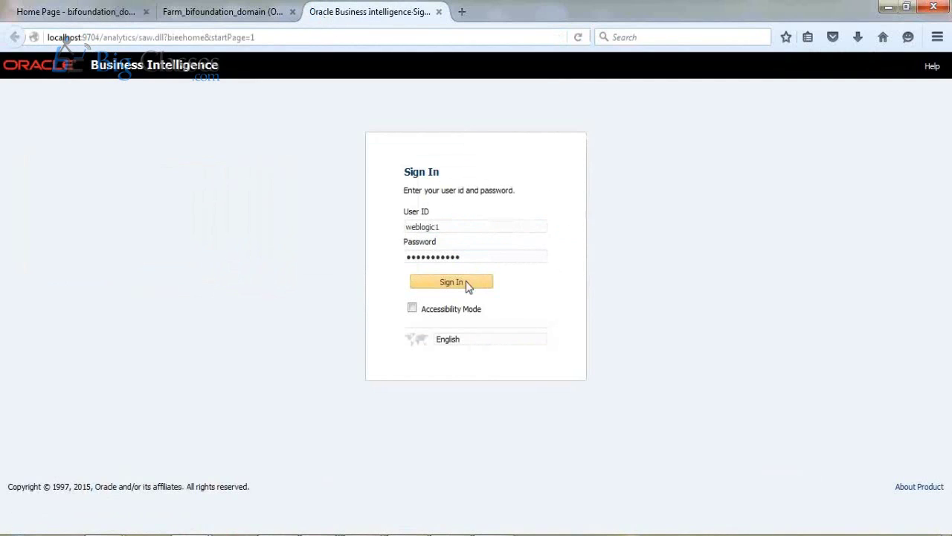
pyautogui.click(464, 285)
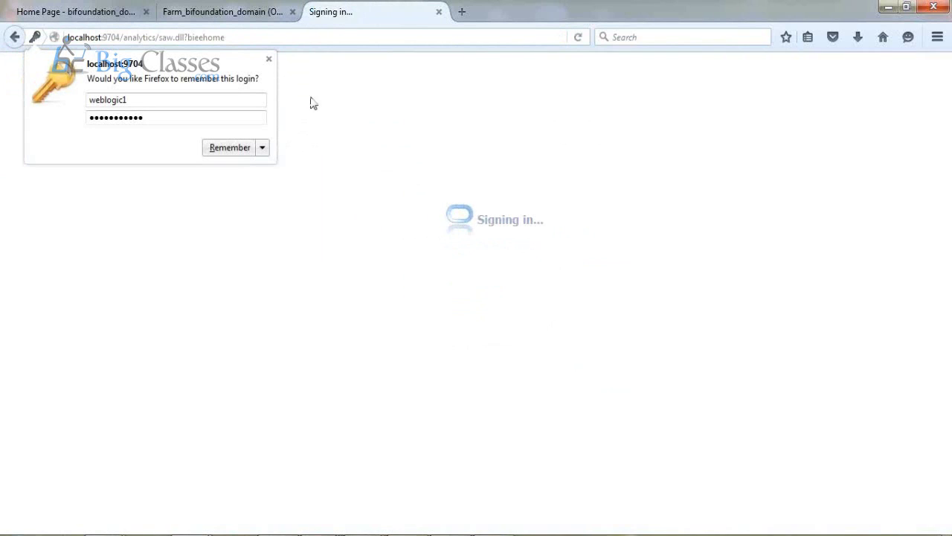
pyautogui.click(270, 59)
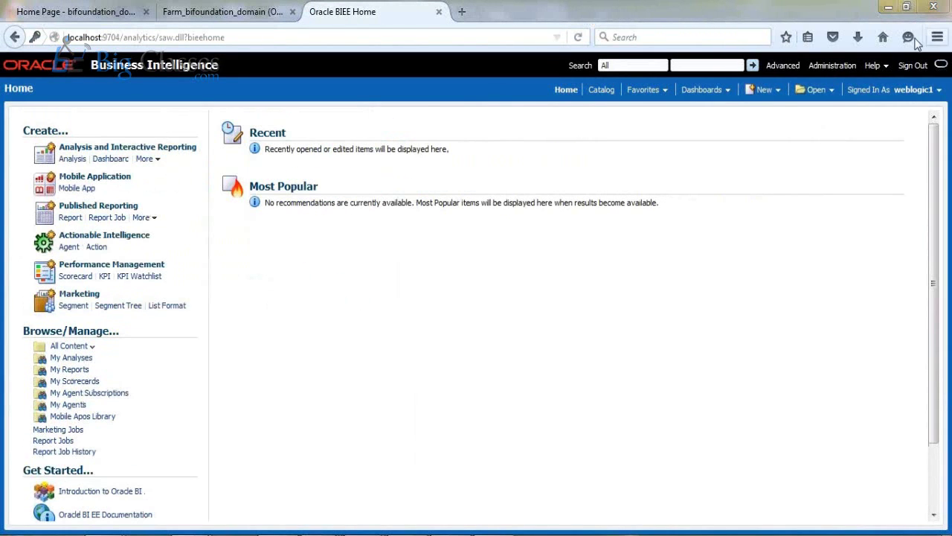
# Create a new analysis on the SH subject area, then return to the Administration Tool
pyautogui.click(767, 94)
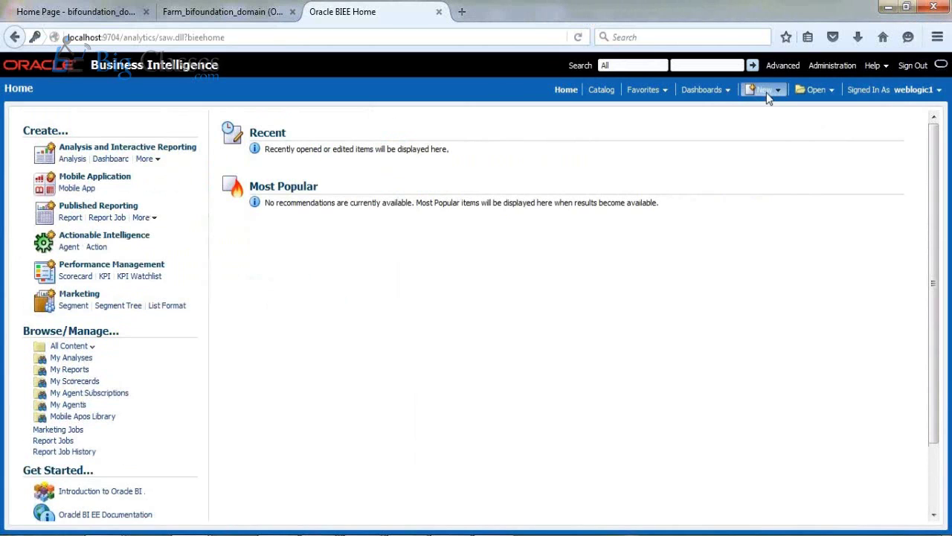
pyautogui.click(774, 120)
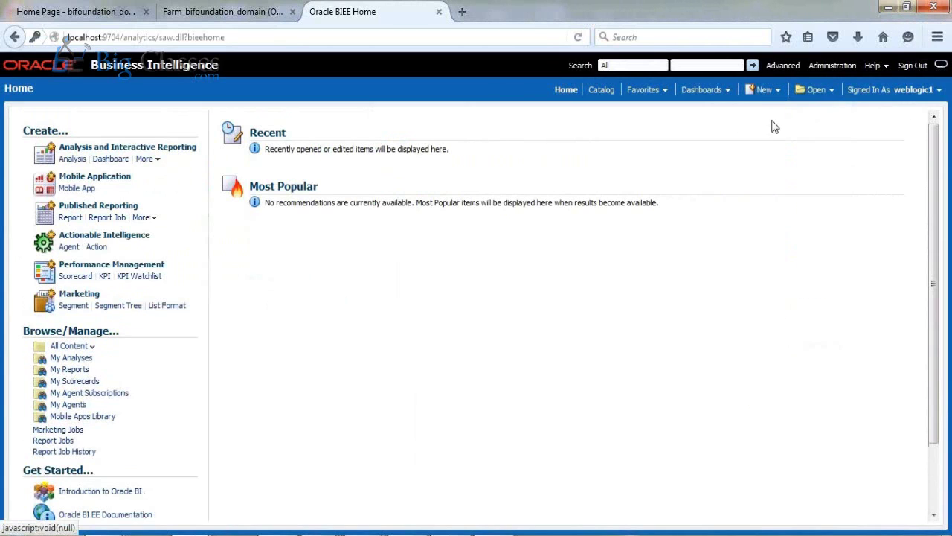
pyautogui.click(733, 132)
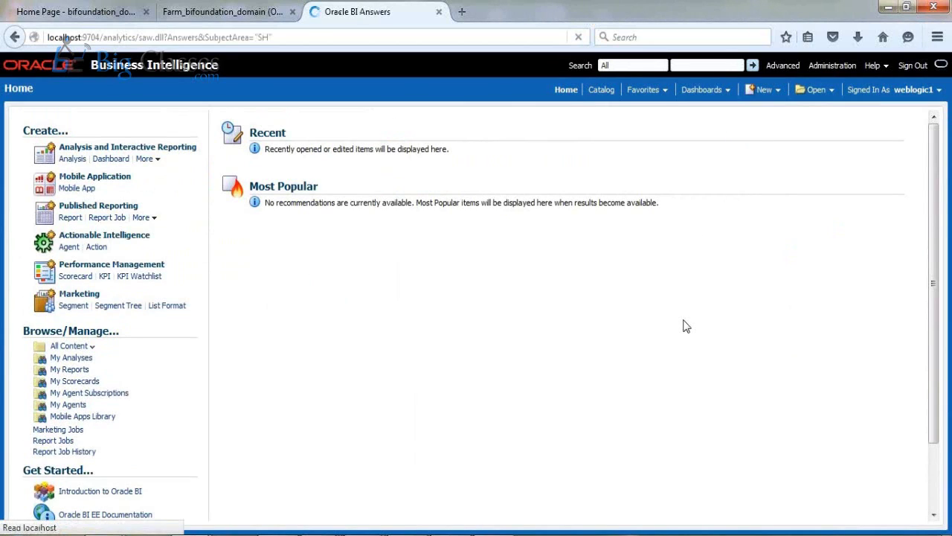
pyautogui.hotkey('alt', 'Tab')
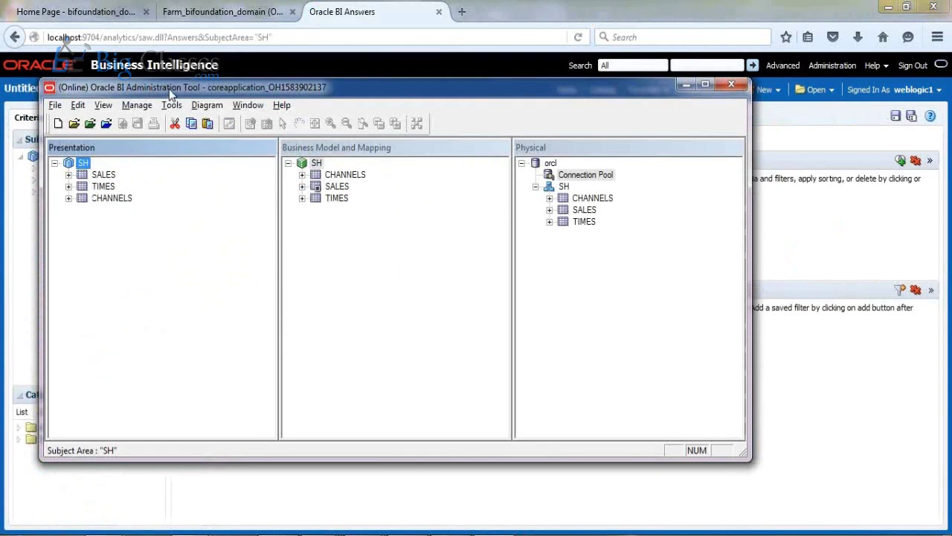
# Reposition the Administration Tool window and expand the SALES and TIMES presentation tables to list their columns
pyautogui.moveTo(196, 94); pyautogui.dragTo(301, 102)
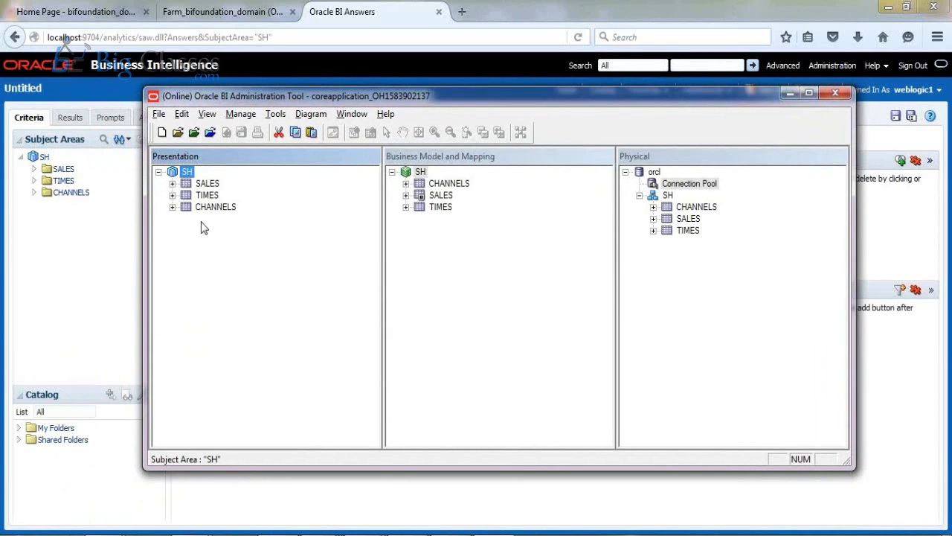
pyautogui.click(172, 183)
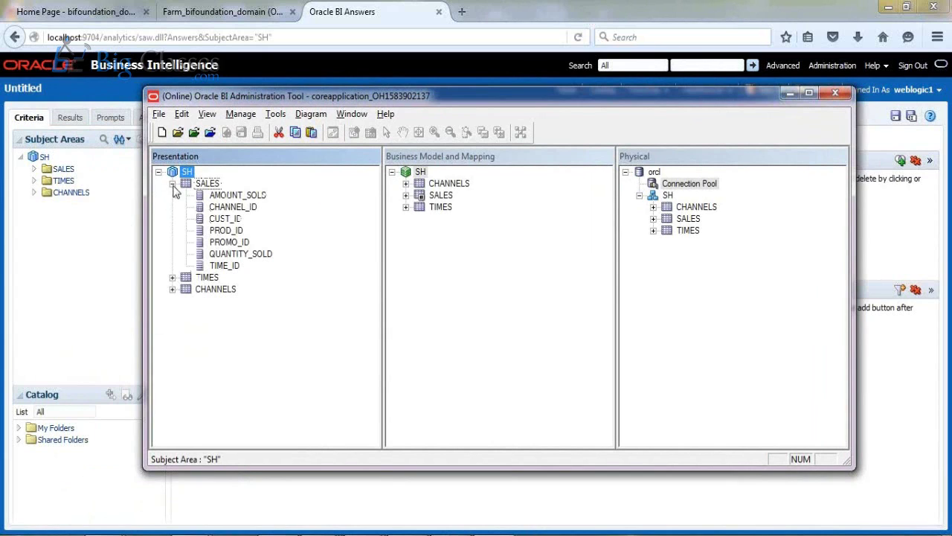
pyautogui.click(173, 278)
pyautogui.moveTo(374, 260); pyautogui.dragTo(335, 218)
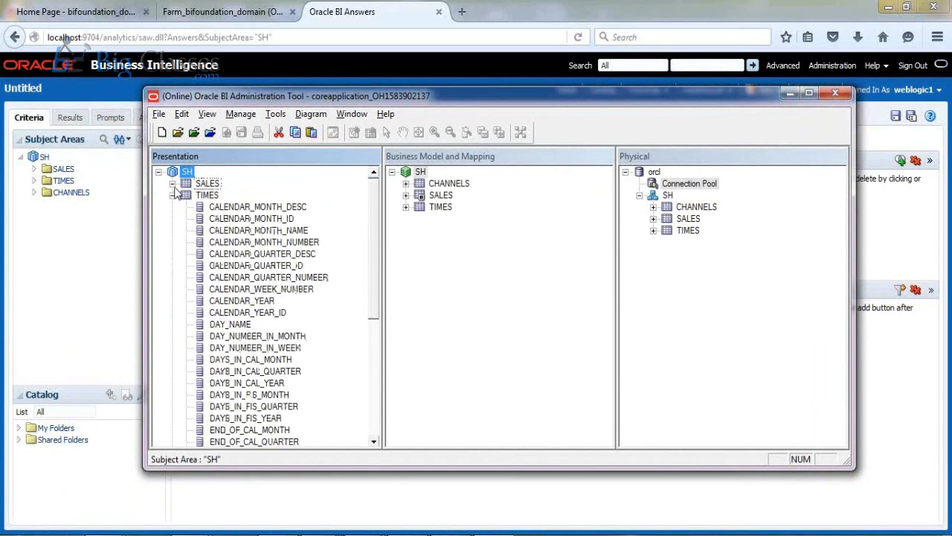